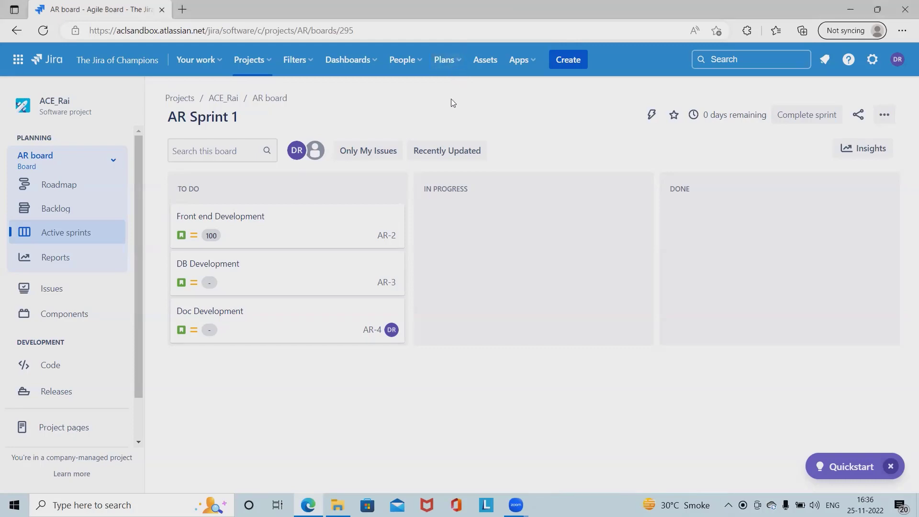
Open the Raigurukul_Demo plan from the recent Plans list
click(454, 64)
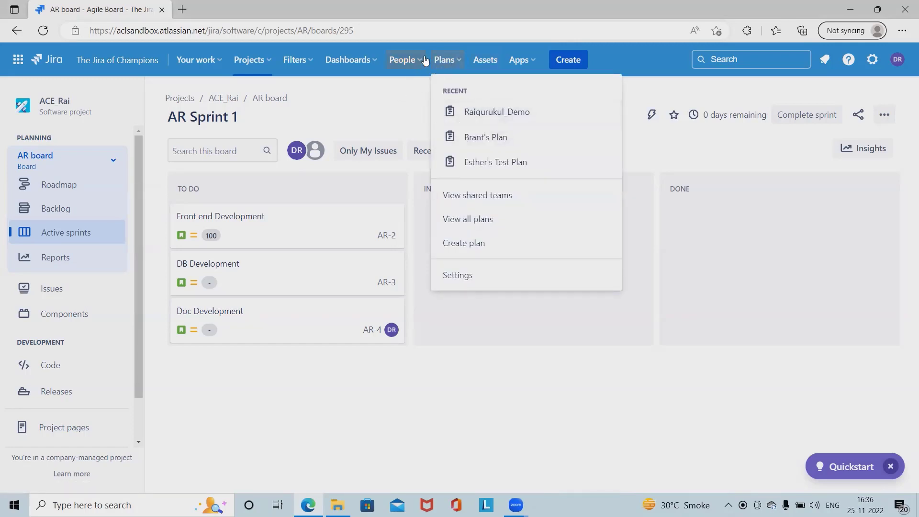
click(481, 120)
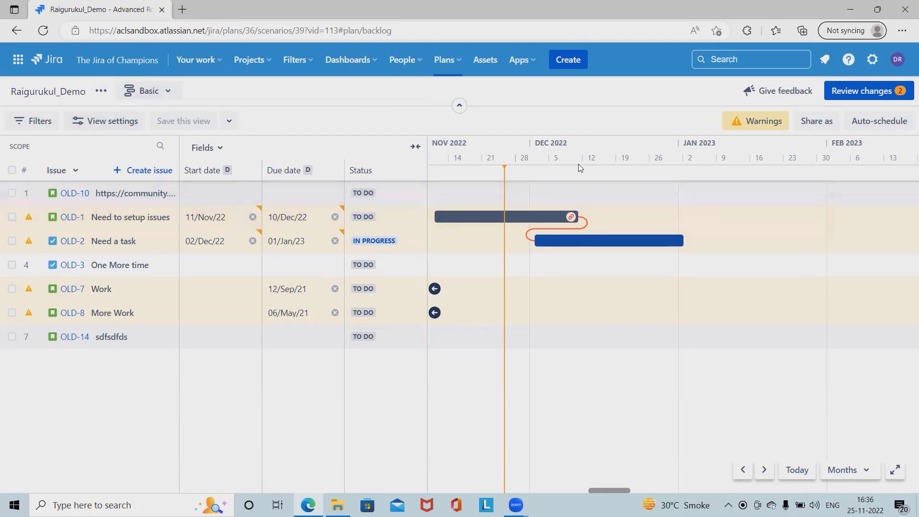
Switch to Dependency management, then open the Dependencies report showing OLD-1 and OLD-6 blockers
click(162, 100)
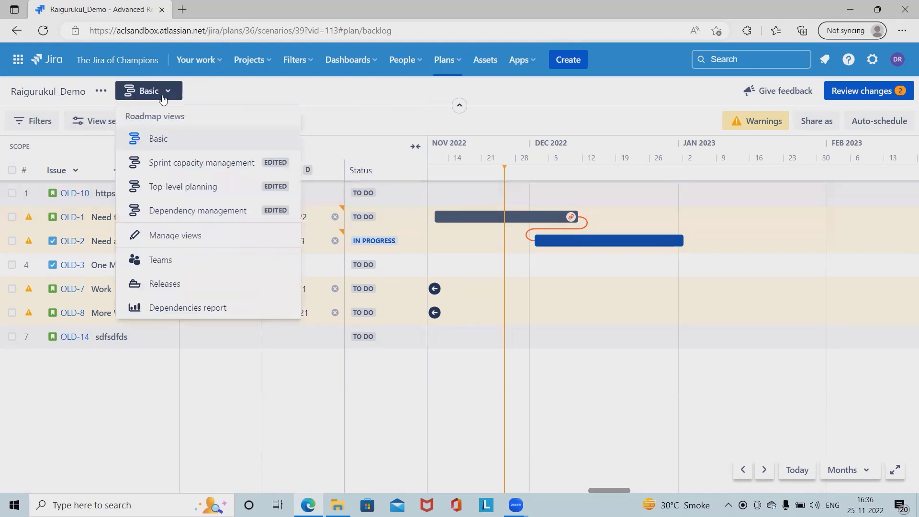
click(190, 211)
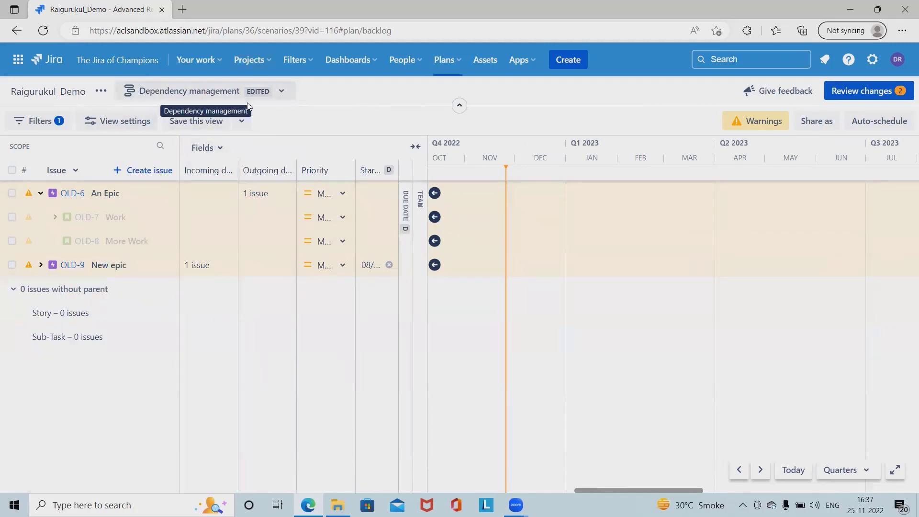
click(265, 95)
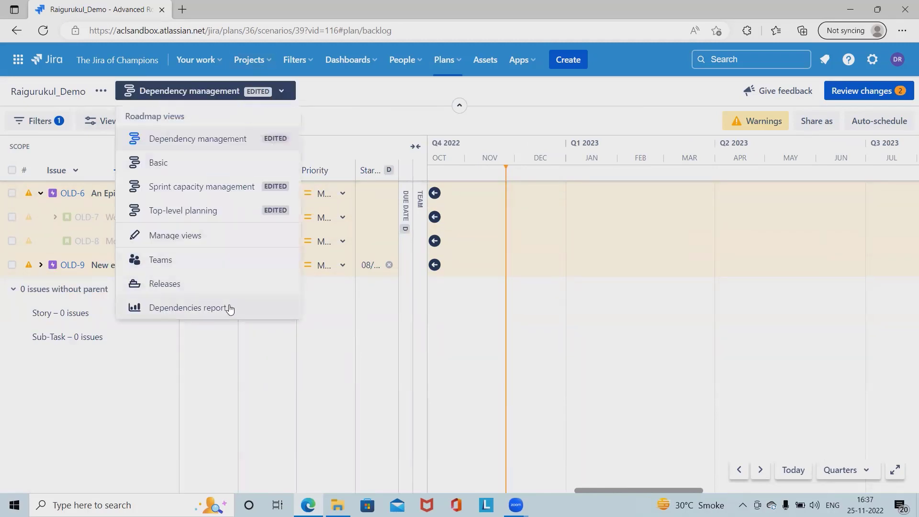
click(202, 315)
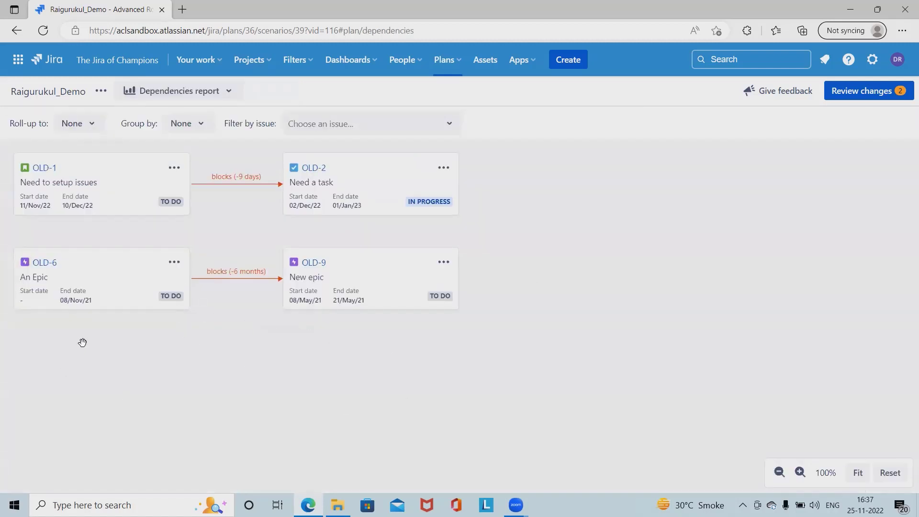
Check the report's Roll-up options without changing them, then return to the roadmap timeline
click(82, 123)
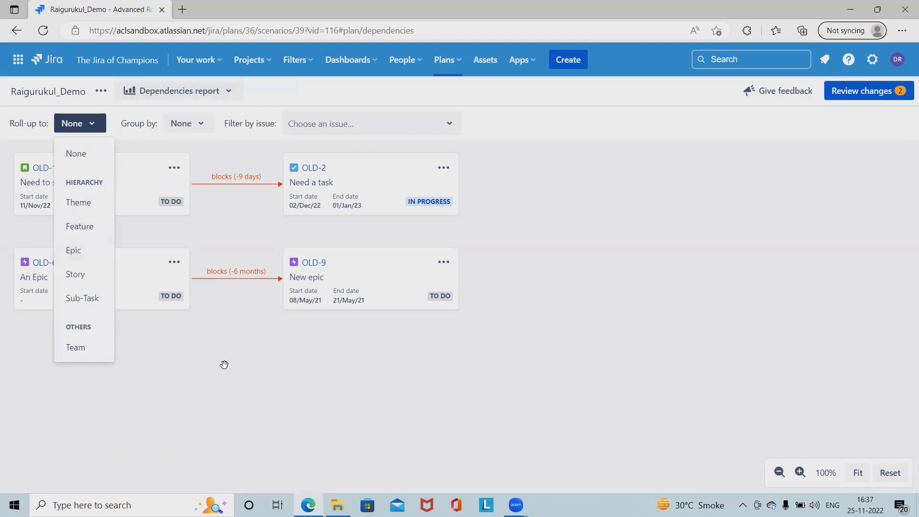
click(274, 381)
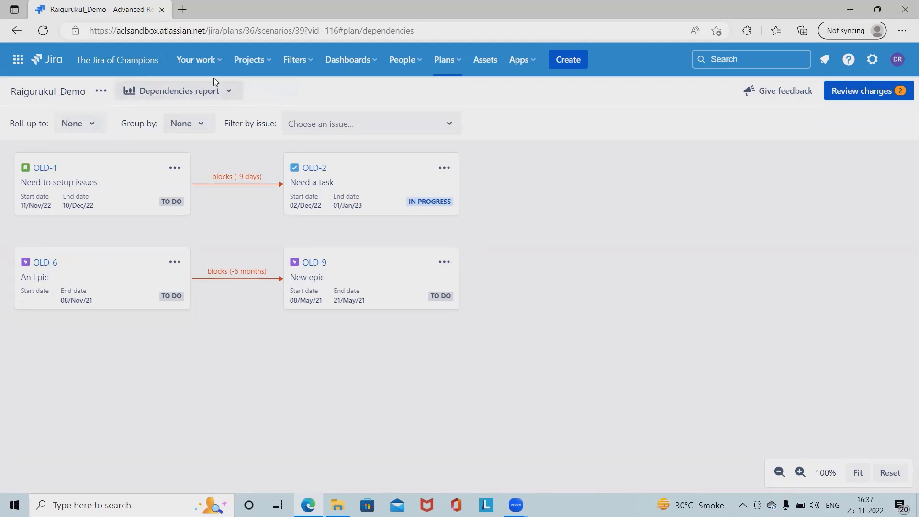
click(213, 91)
click(232, 140)
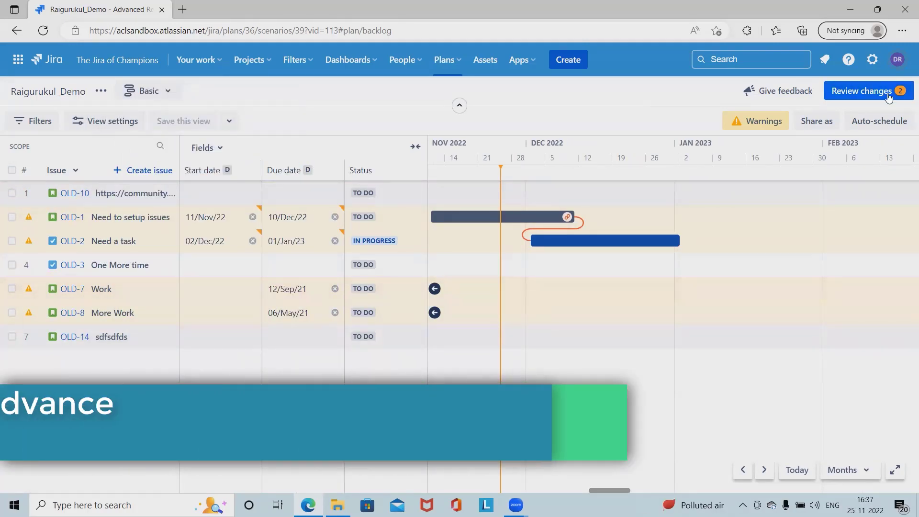
click(889, 94)
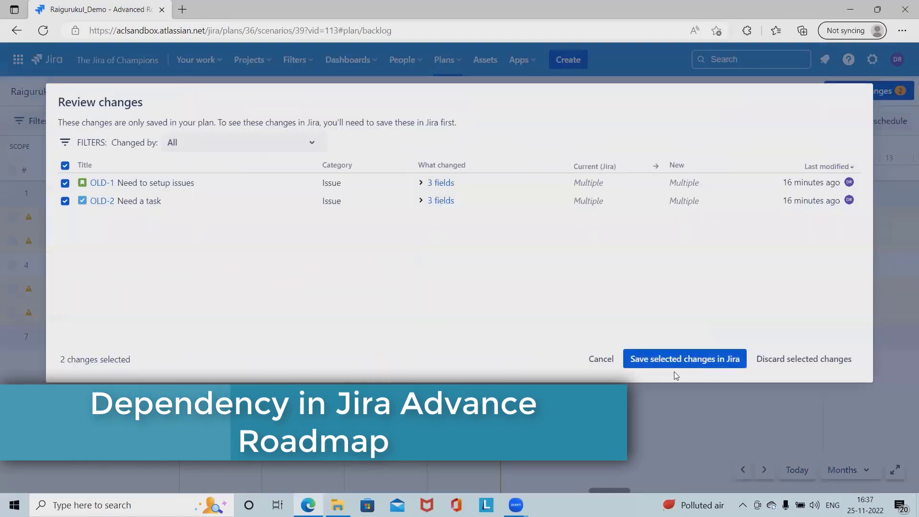
click(65, 183)
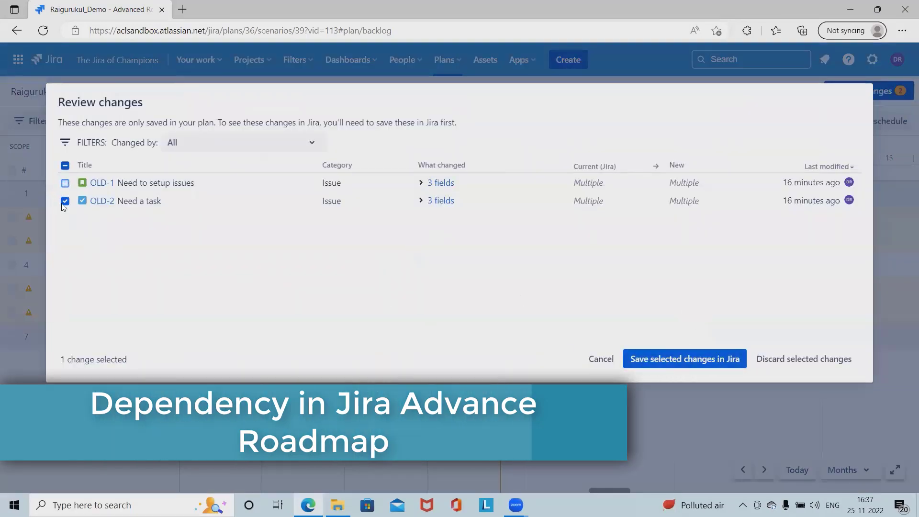
click(65, 202)
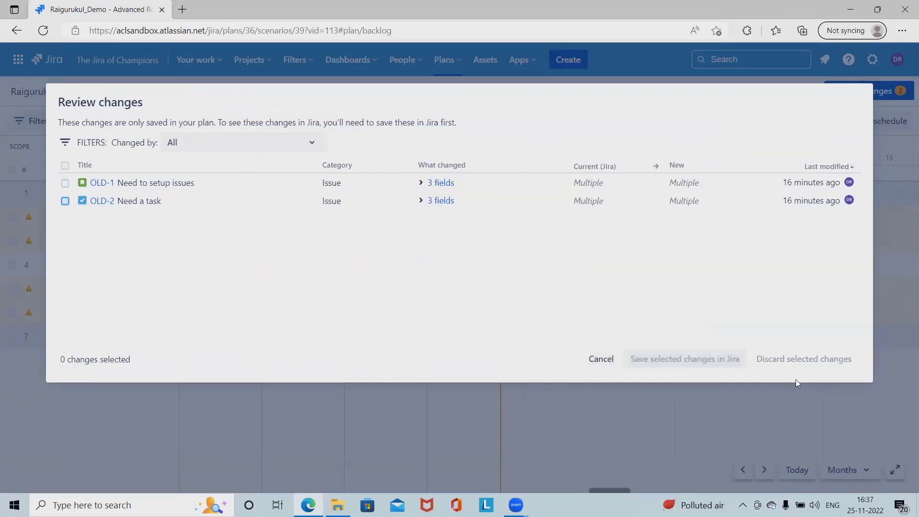
click(604, 363)
click(899, 85)
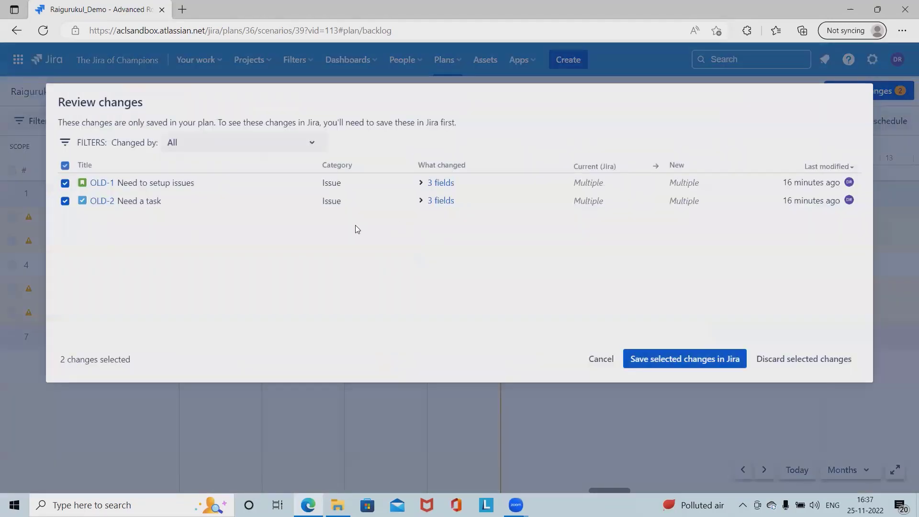
click(65, 165)
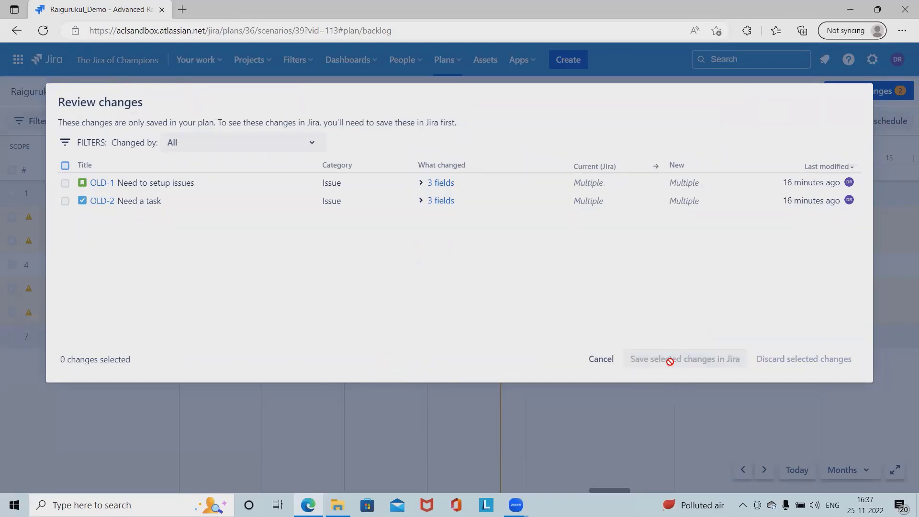
Add a Blocks dependency from OLD-1 to OLD-7 Work
key(Escape)
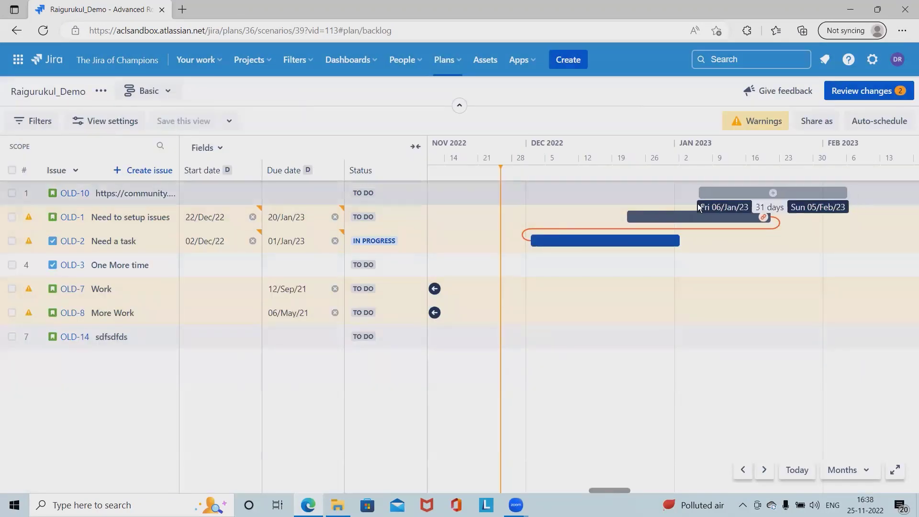
right_click(676, 215)
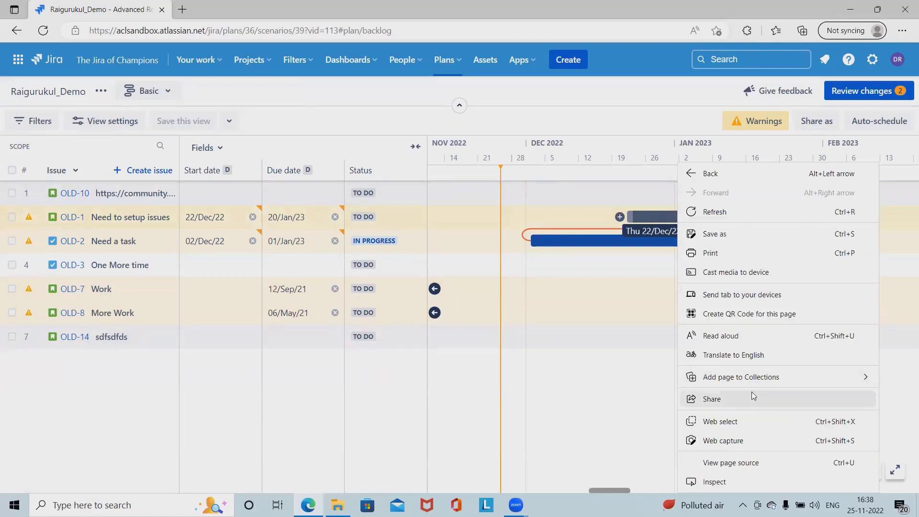
key(Escape)
click(777, 217)
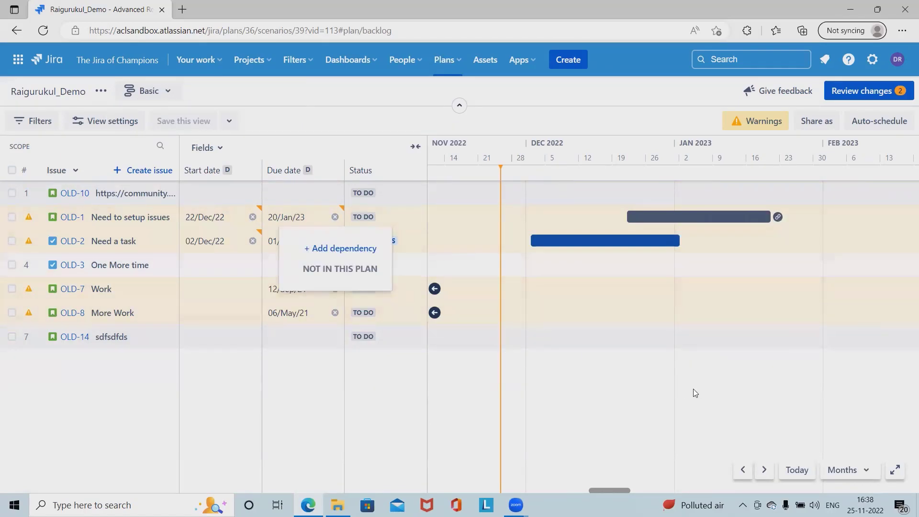
click(334, 248)
click(449, 259)
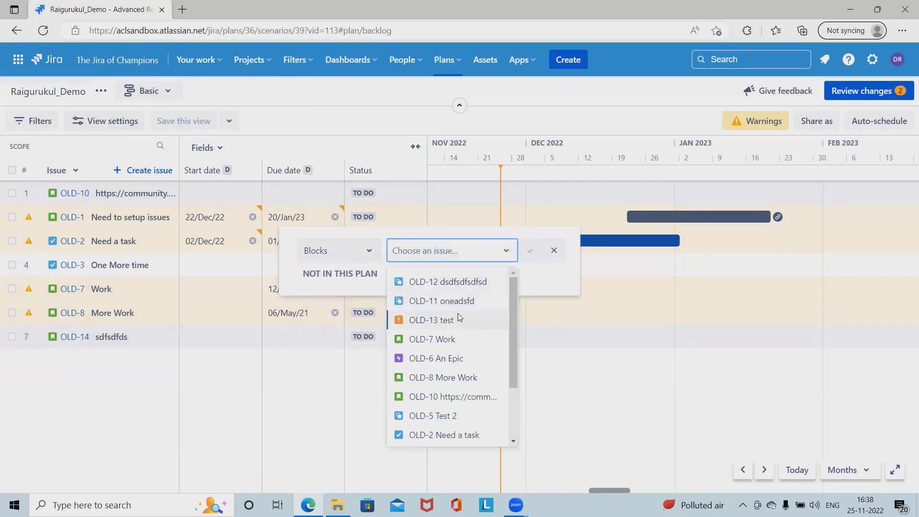
click(439, 346)
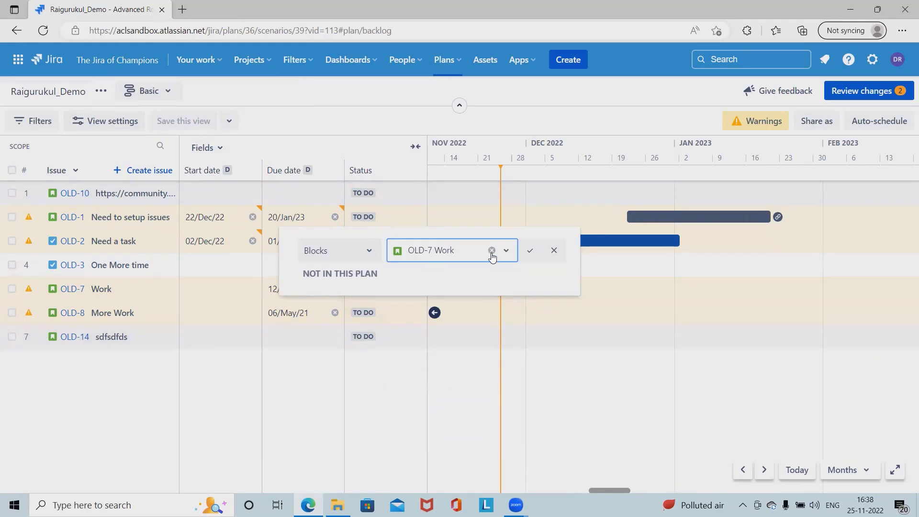
click(371, 253)
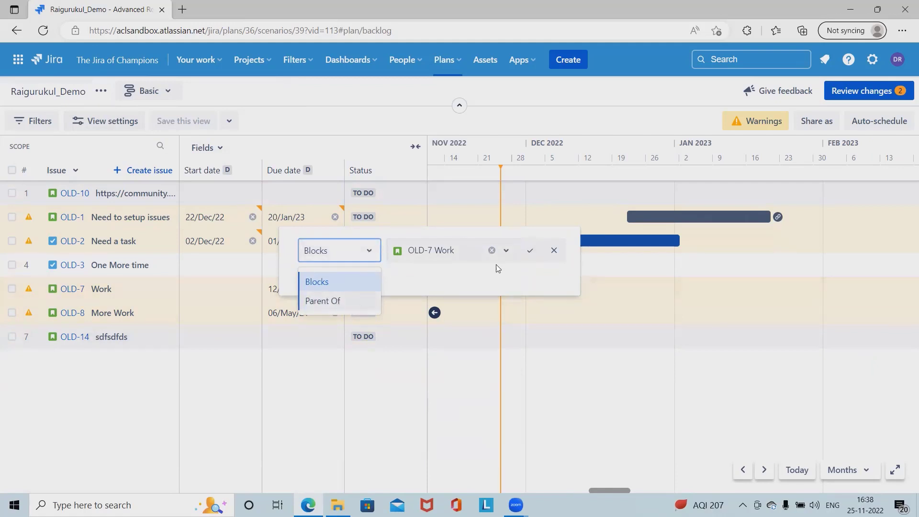
click(529, 251)
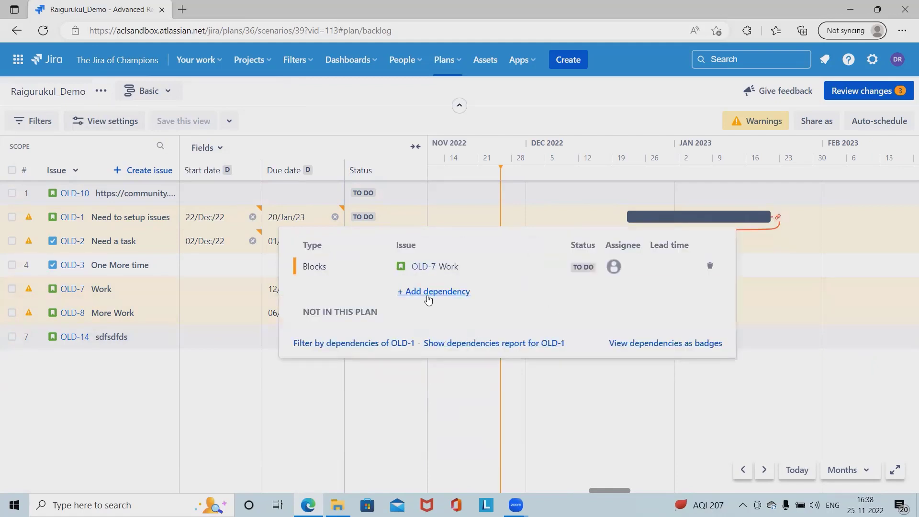
Add a Parent Of dependency from OLD-1 to OLD-8 More Work
click(430, 293)
click(375, 294)
click(354, 342)
click(615, 293)
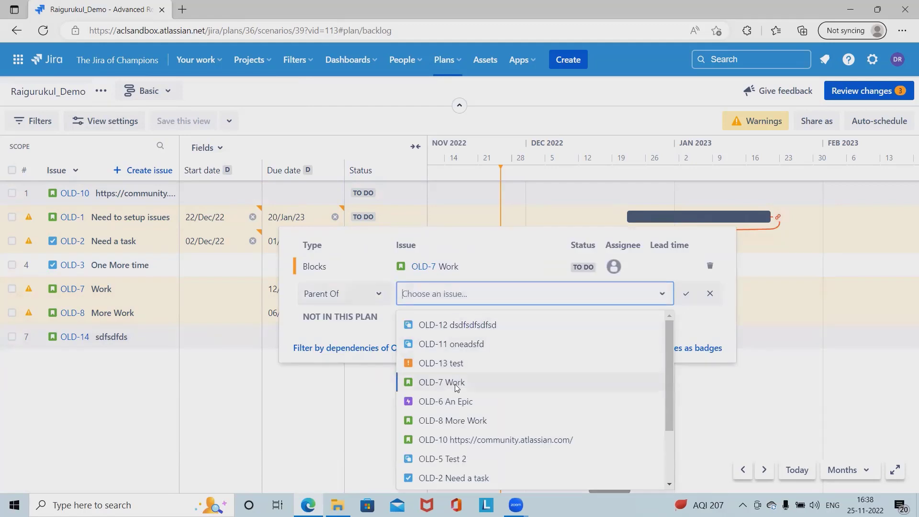
click(472, 424)
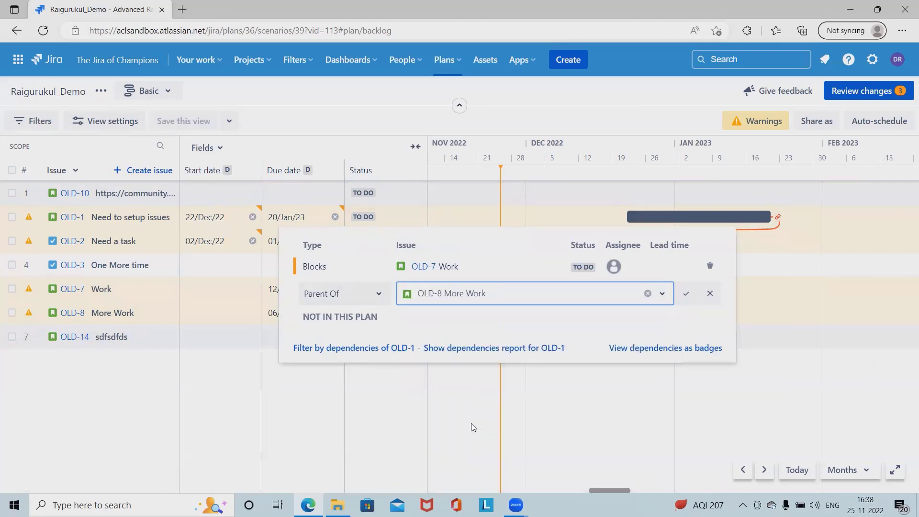
click(686, 293)
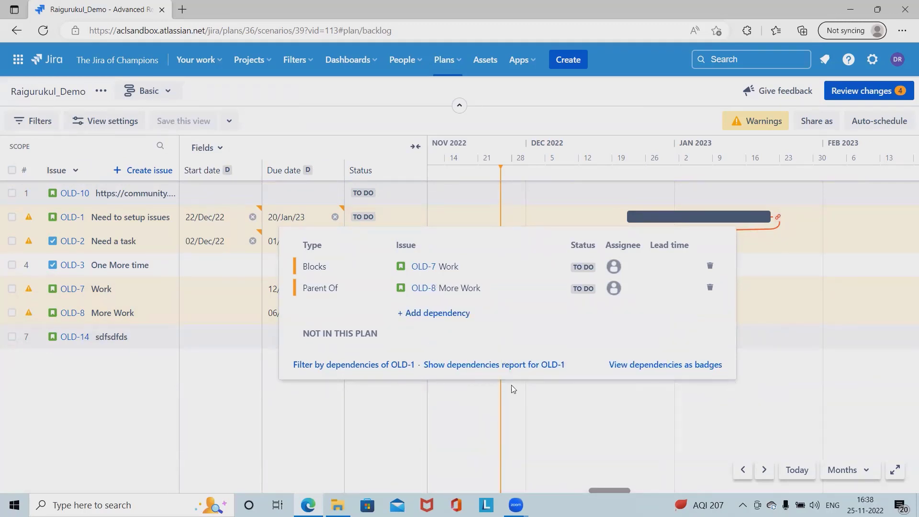
click(687, 366)
click(687, 366)
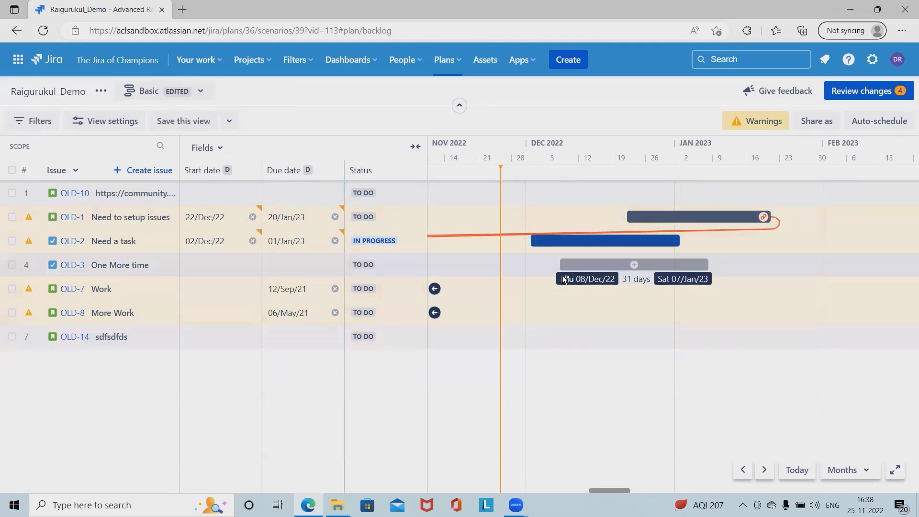
Check OLD-1's new links in the Dependencies report, then switch back to Dependency management
click(148, 91)
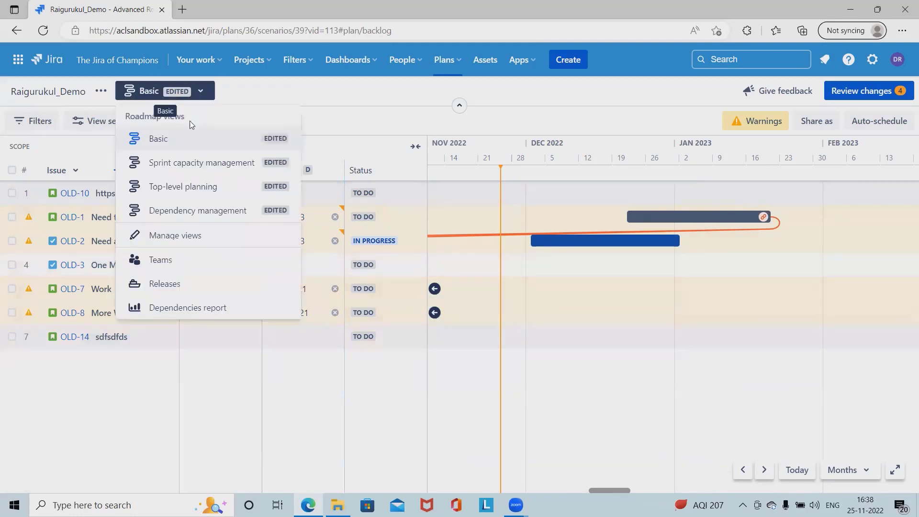
click(191, 308)
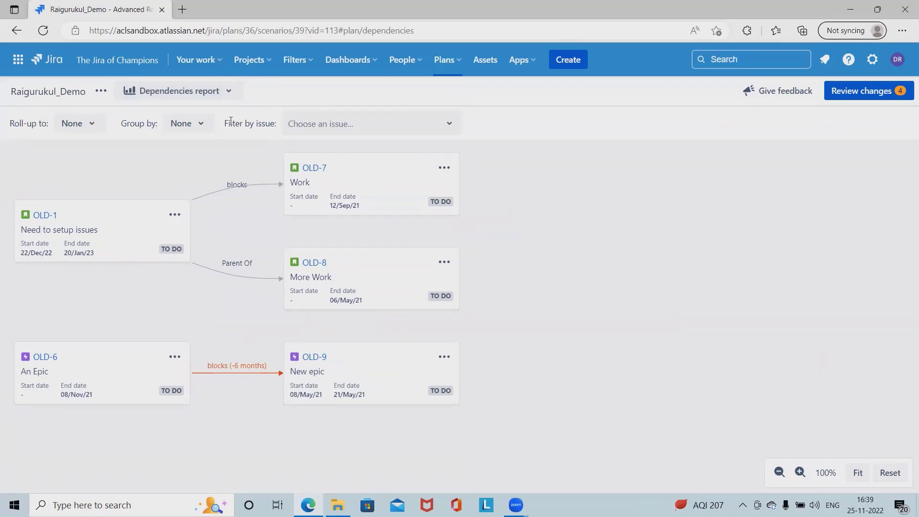
click(224, 93)
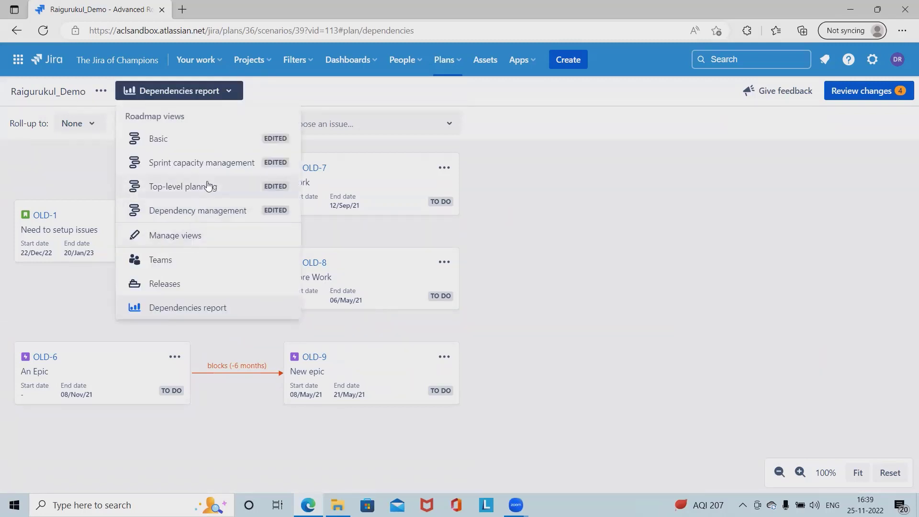
click(204, 210)
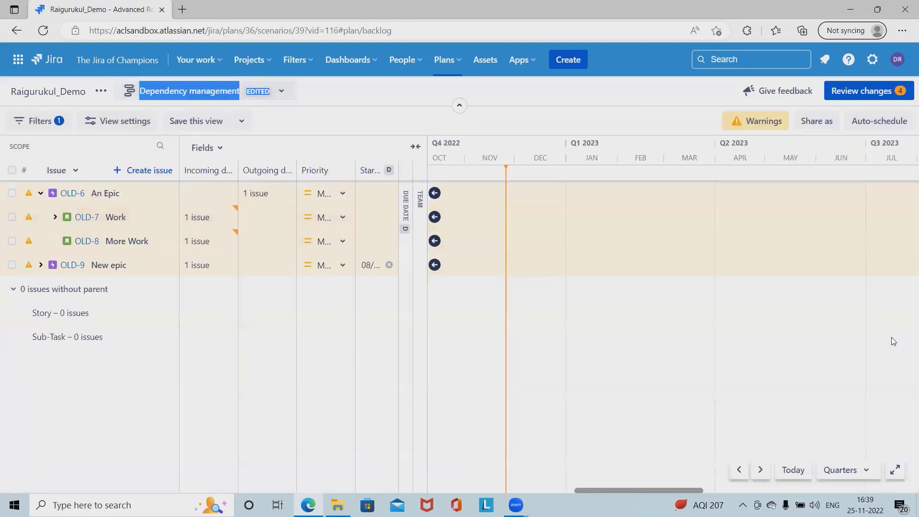
click(224, 92)
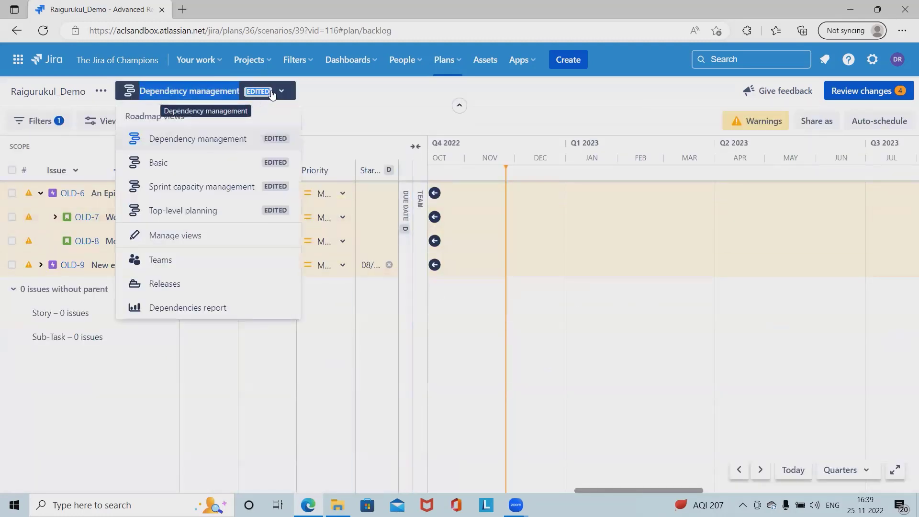
In the Basic view, delete OLD-1's Blocks OLD-7 and Parent Of OLD-8 dependencies, then reopen the report
click(209, 164)
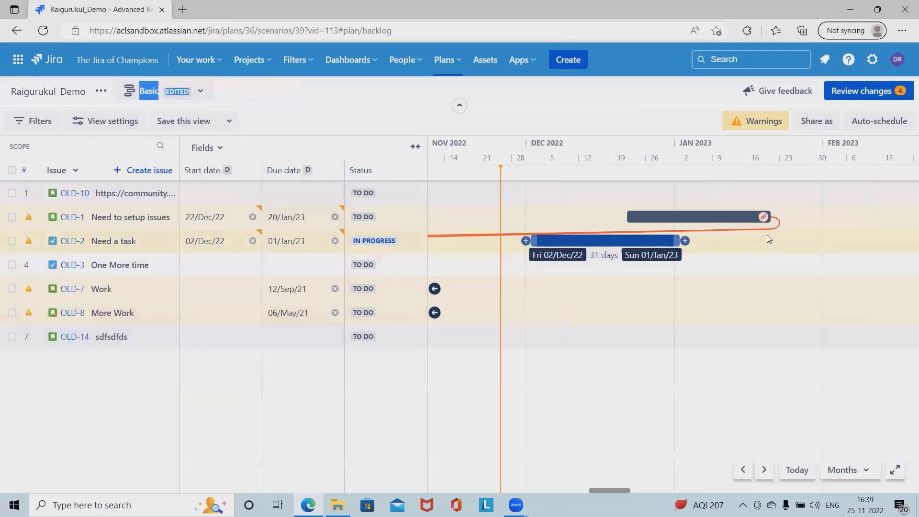
click(776, 219)
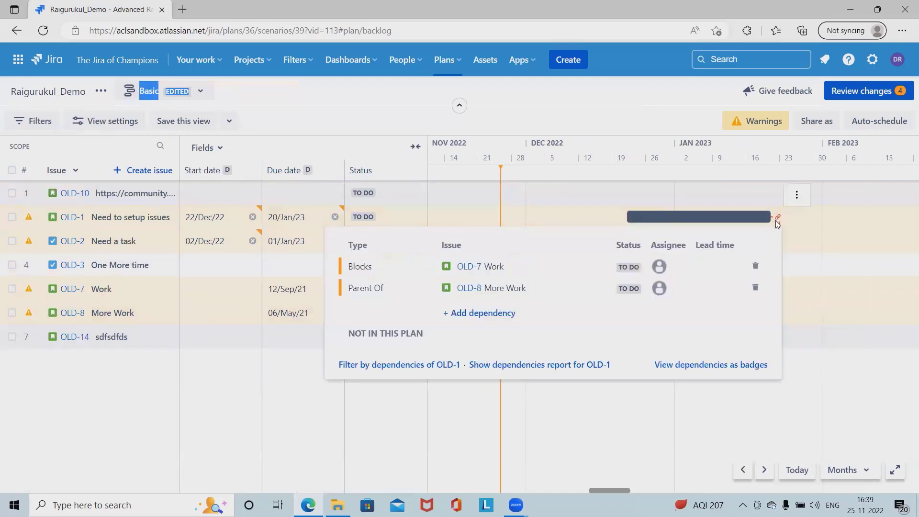
click(755, 287)
click(755, 266)
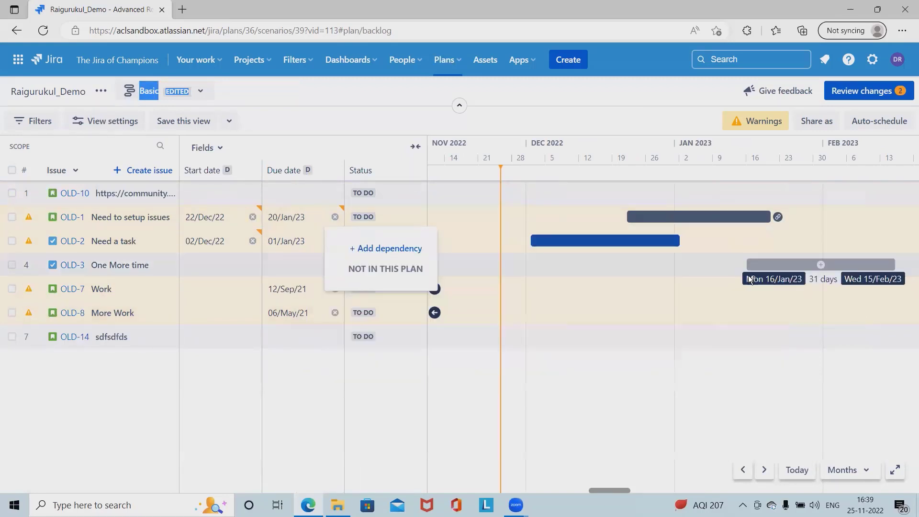
click(200, 92)
click(163, 307)
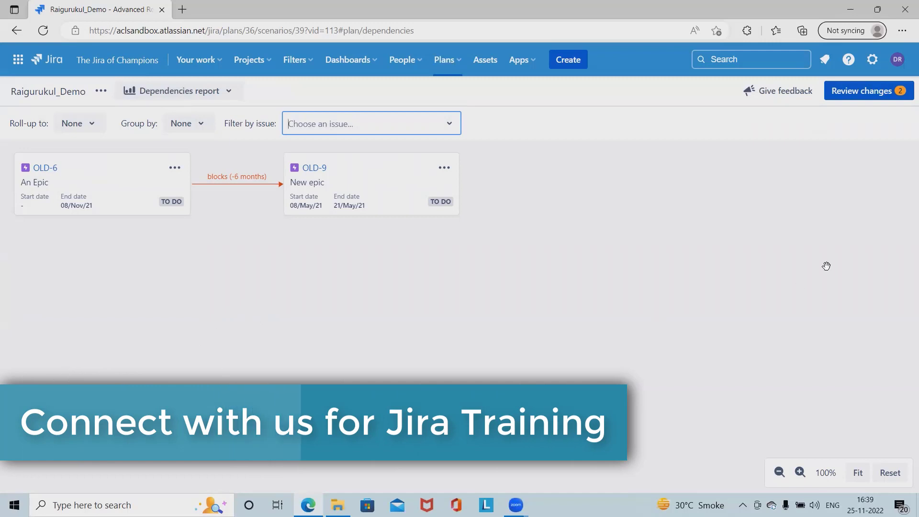
Go to Settings > Issues > Issue linking to list the link types
click(872, 59)
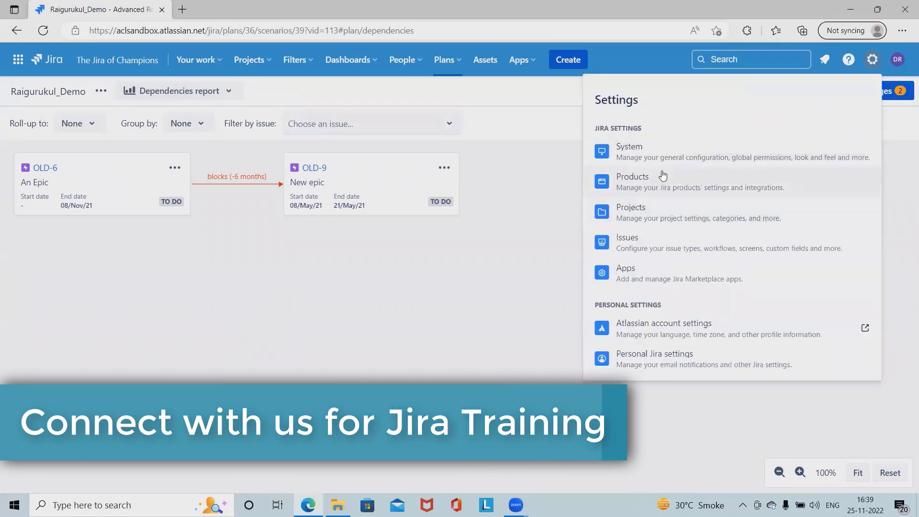
click(636, 242)
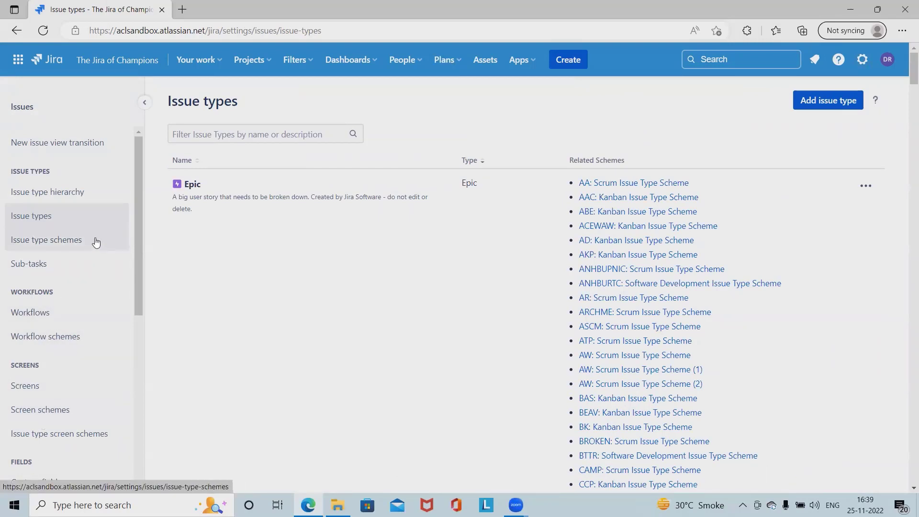
scroll(89, 328, down, 6)
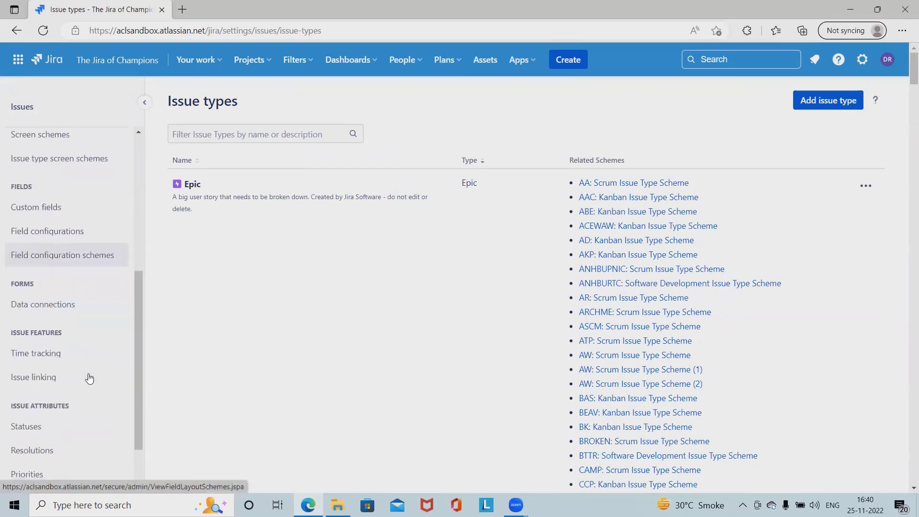
click(56, 389)
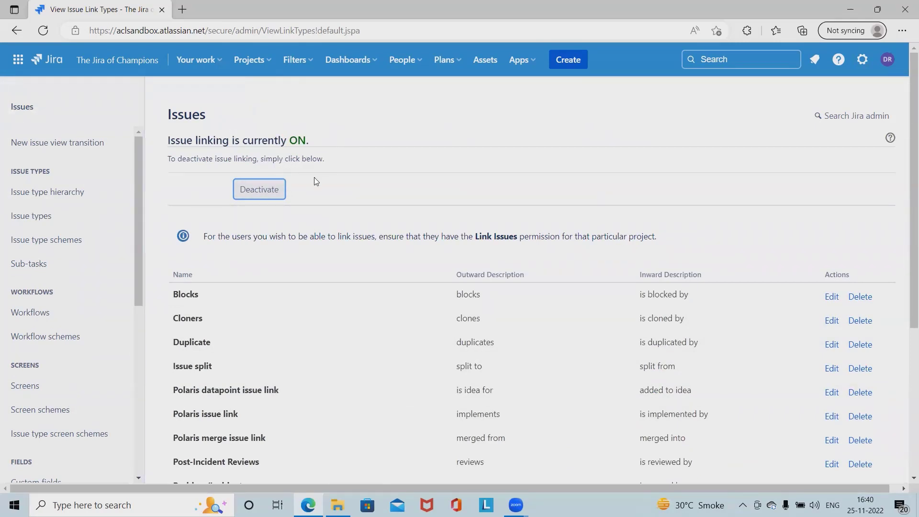
scroll(266, 311, down, 5)
scroll(286, 368, up, 5)
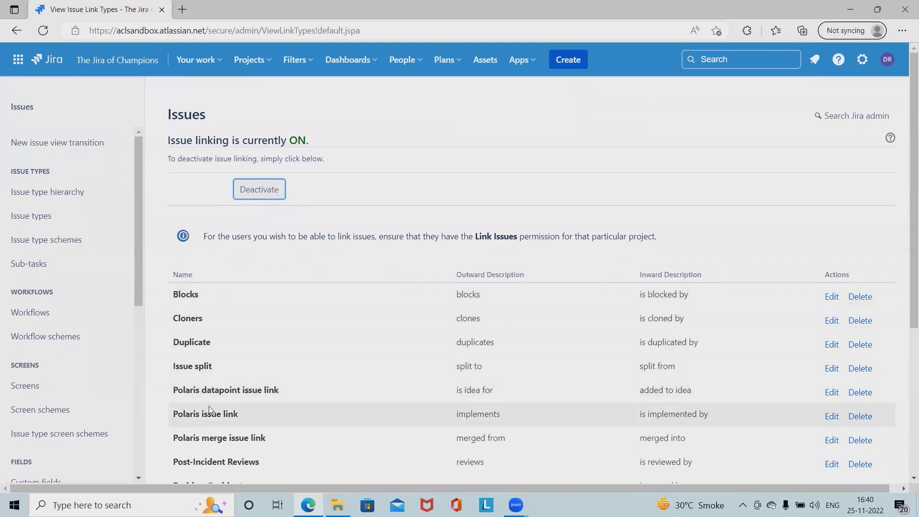
scroll(209, 406, down, 3)
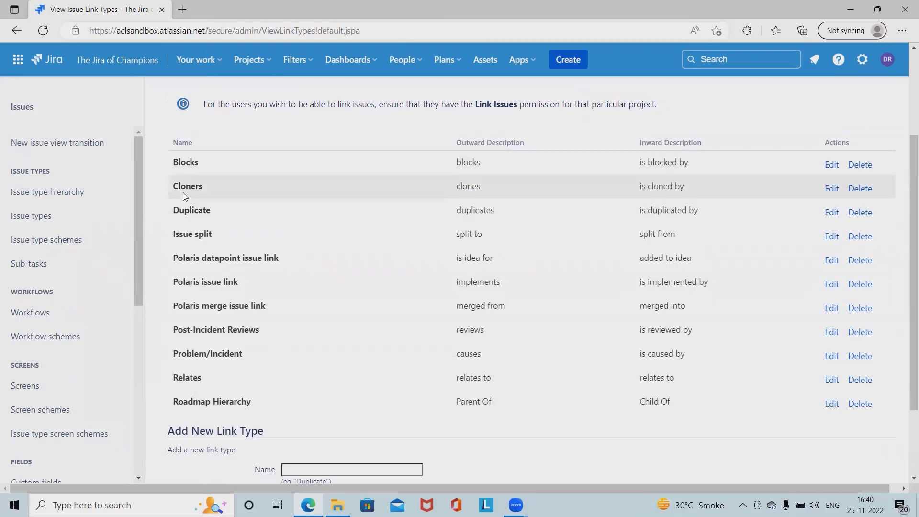
scroll(258, 375, down, 2)
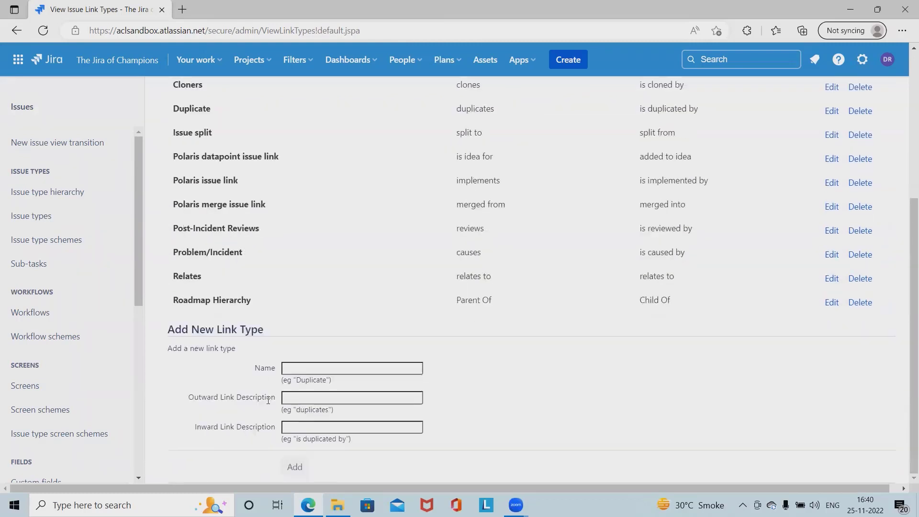
scroll(268, 400, up, 5)
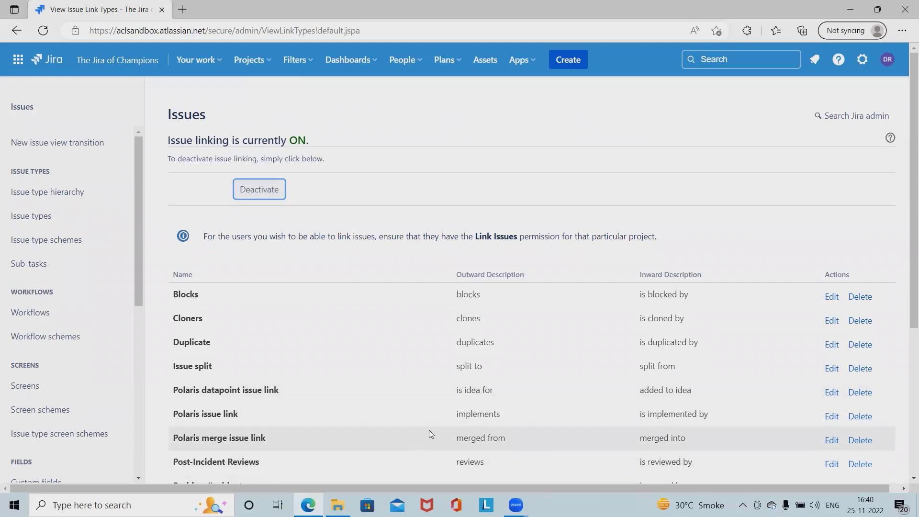
Edit the Blocks link type and highlight its Name, Outward and Inward Description fields
click(832, 298)
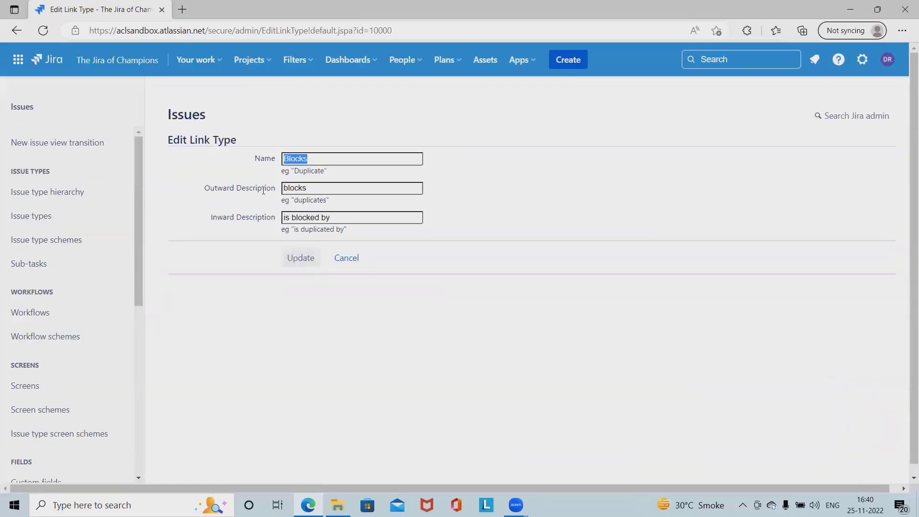
drag(263, 156, 276, 158)
drag(214, 187, 287, 189)
drag(234, 216, 276, 222)
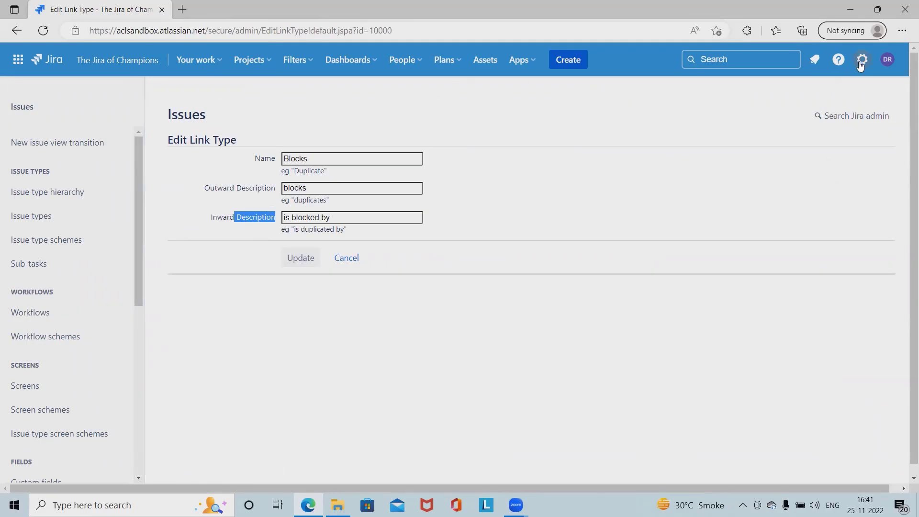
Return to the Raigurukul_Demo plan and make OLD-2 block OLD-13 test
click(454, 62)
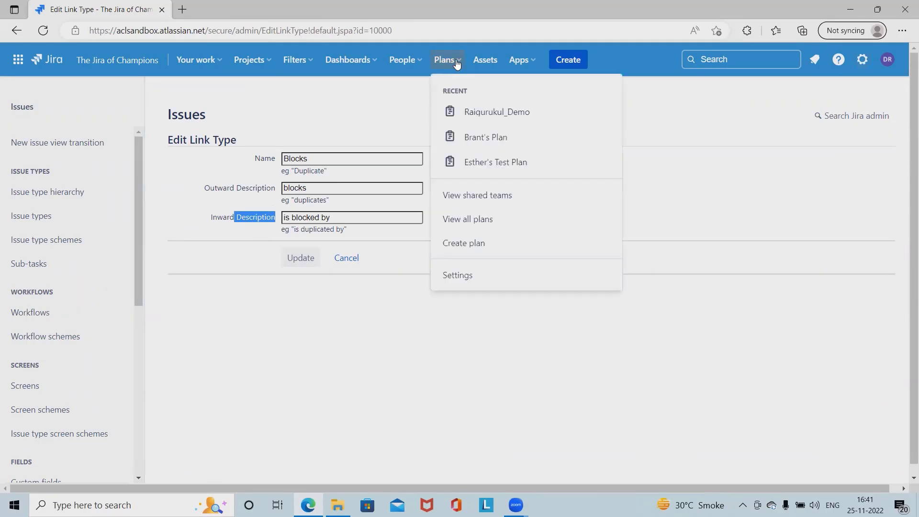
click(490, 113)
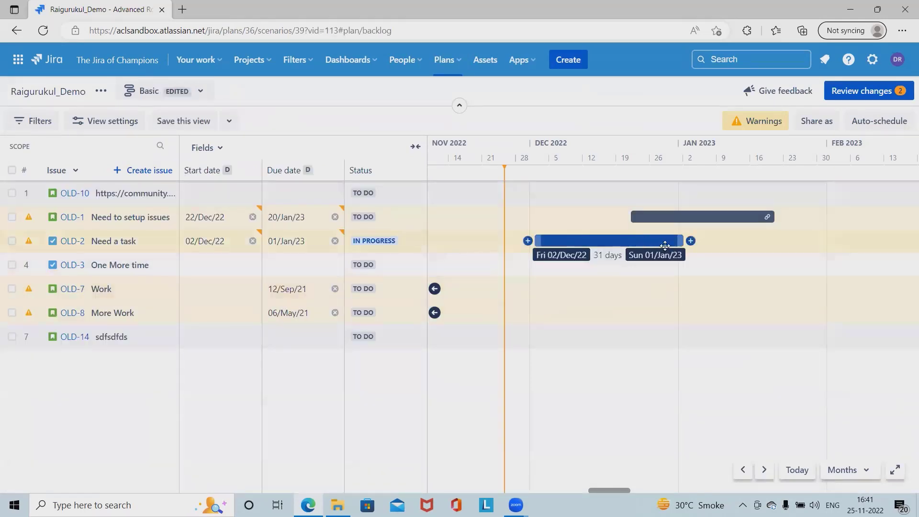
click(691, 241)
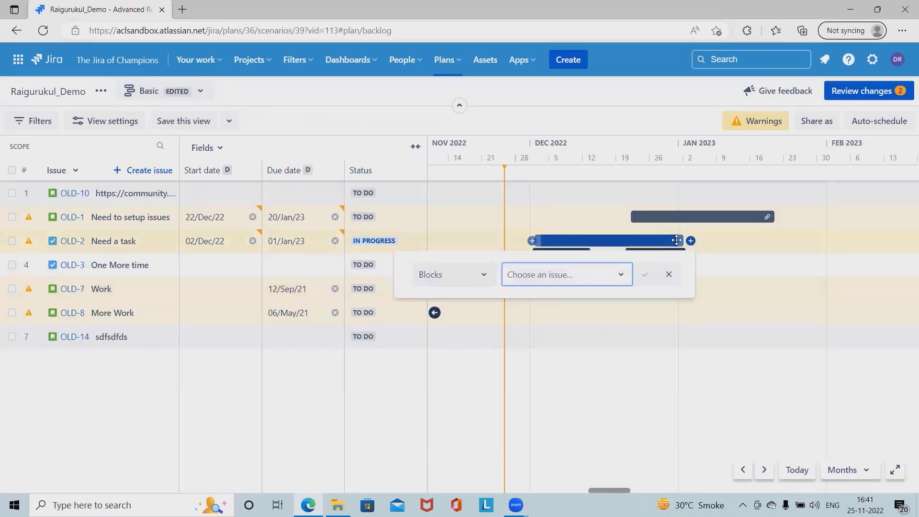
click(619, 281)
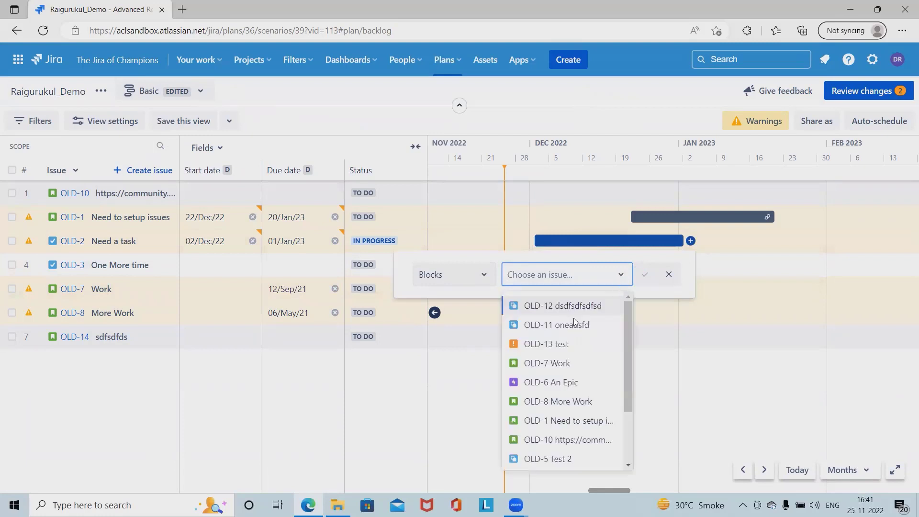
click(550, 344)
click(645, 274)
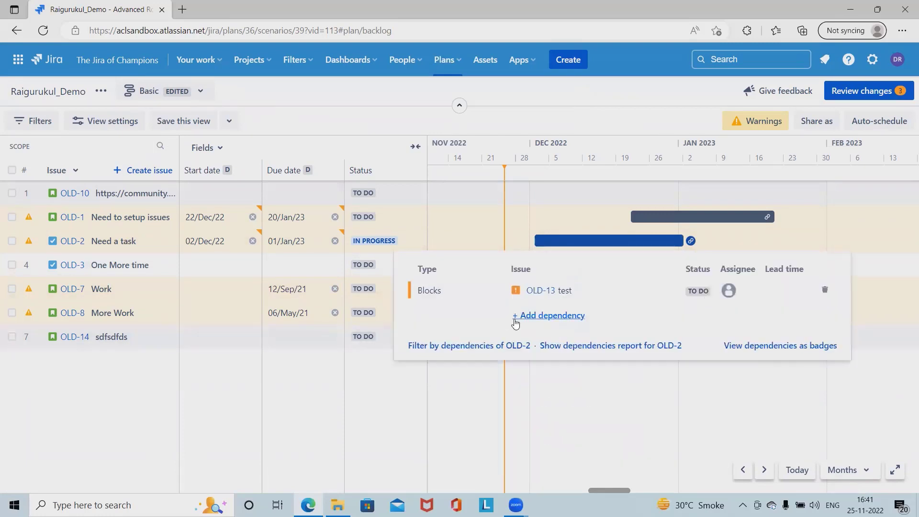
Add a second Blocks dependency from OLD-2 to OLD-7 Work
click(516, 317)
click(493, 318)
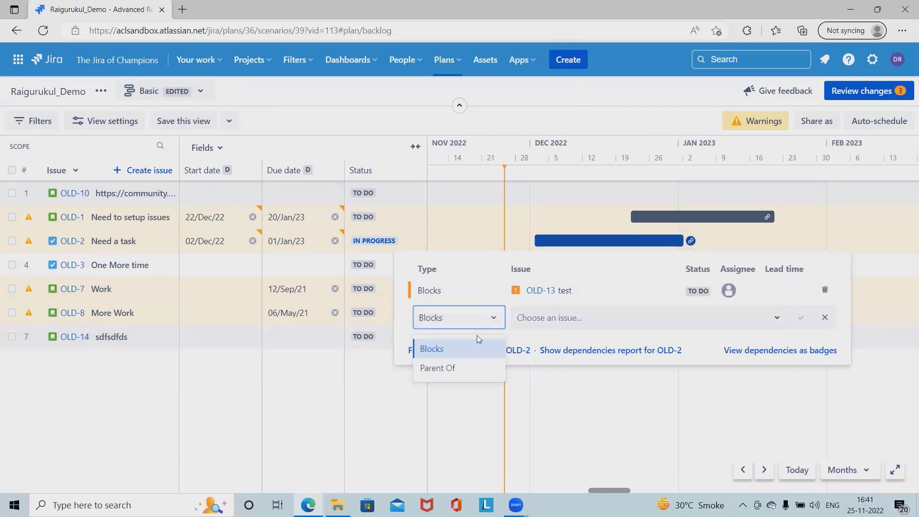
click(667, 319)
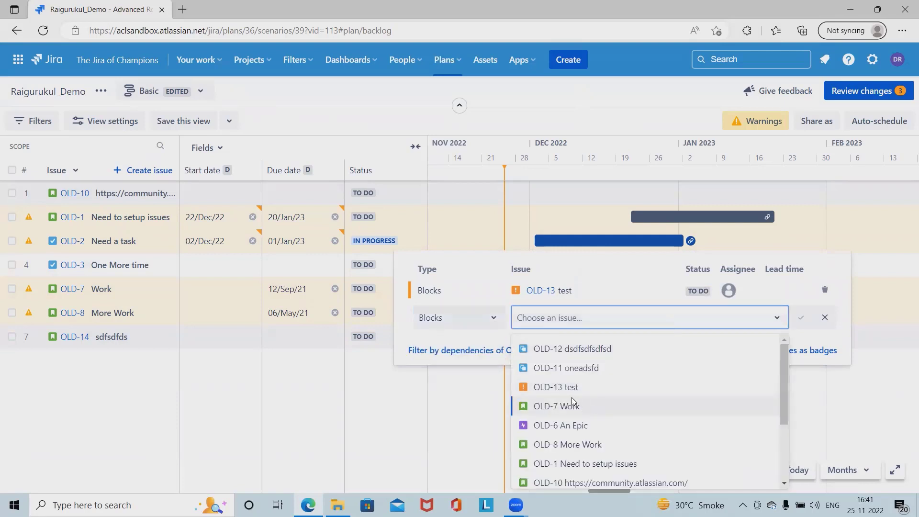
click(563, 409)
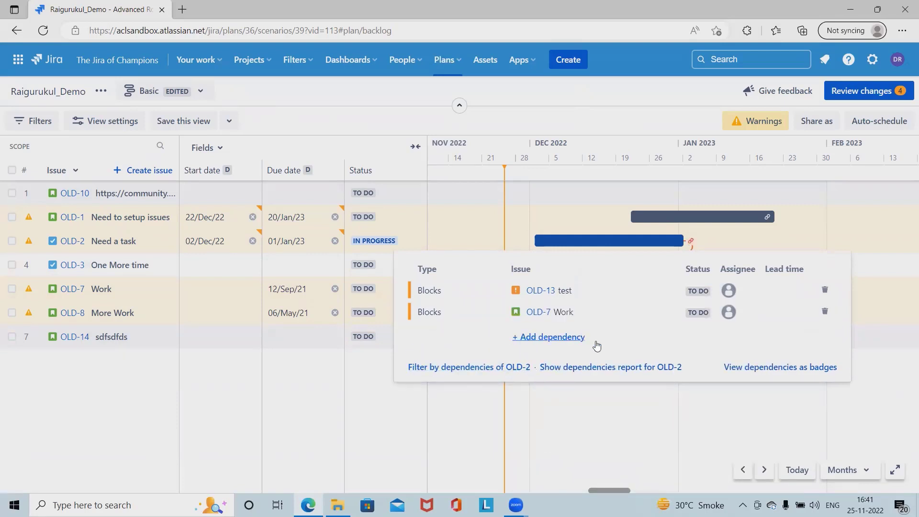
click(656, 427)
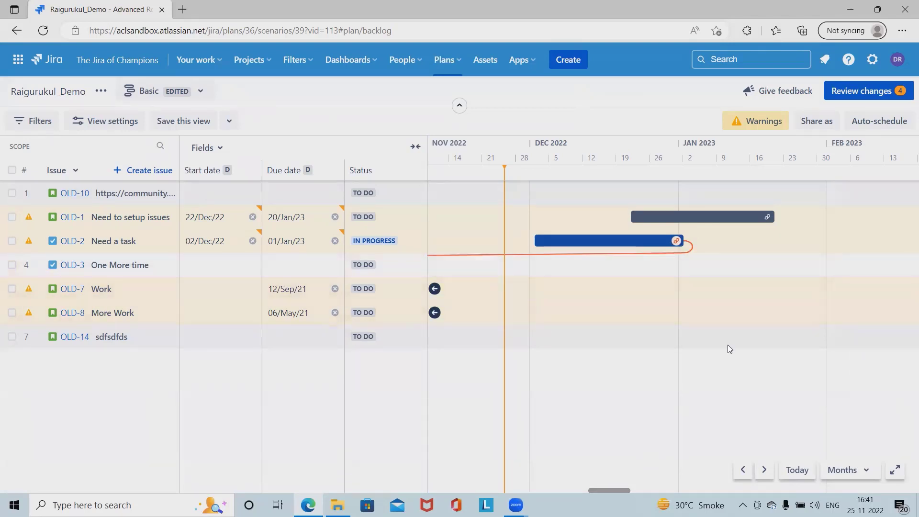
Discard all four pending plan changes from Review changes and confirm
click(872, 91)
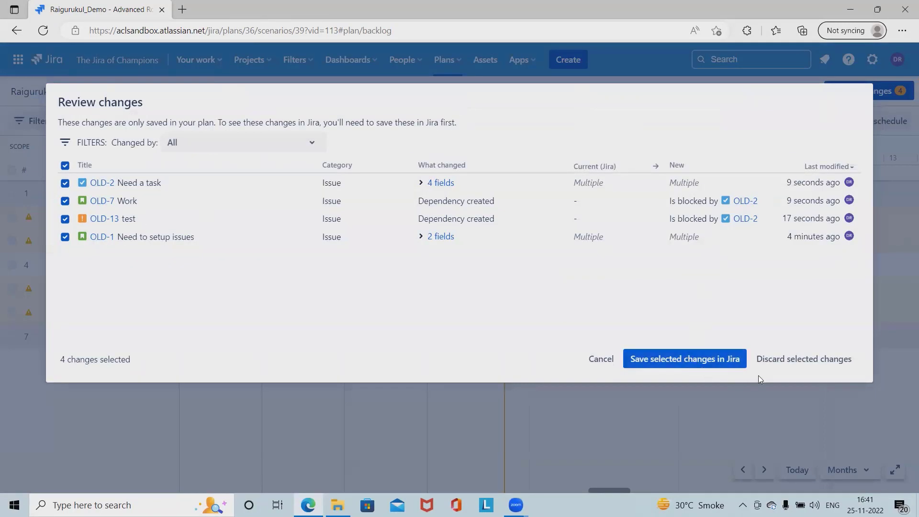
click(805, 359)
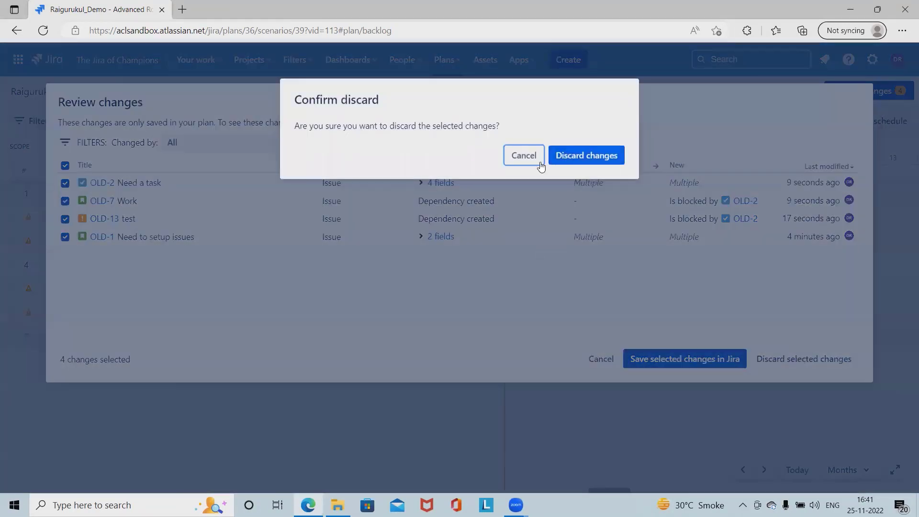
click(579, 157)
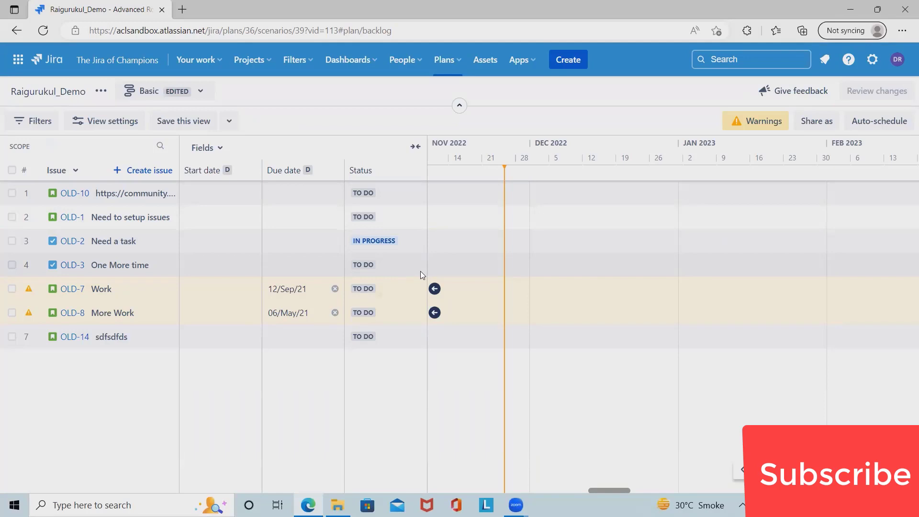
Open the Raigurukul_Demo plan's configuration and highlight the Sequential dependency scheduling setting
click(102, 91)
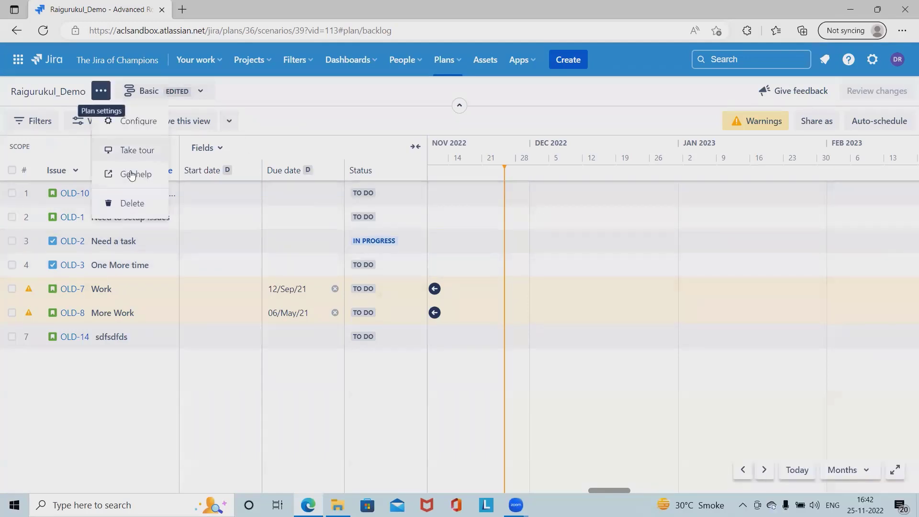
click(125, 170)
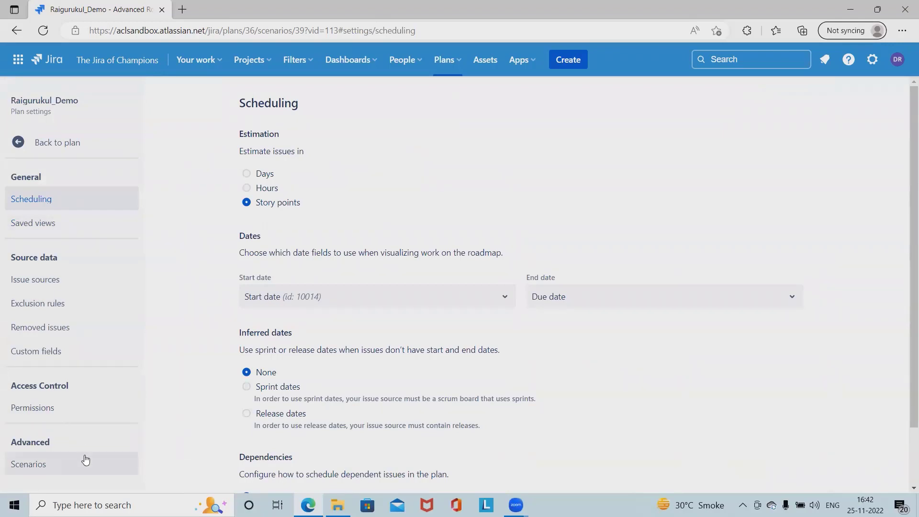
scroll(259, 471, down, 2)
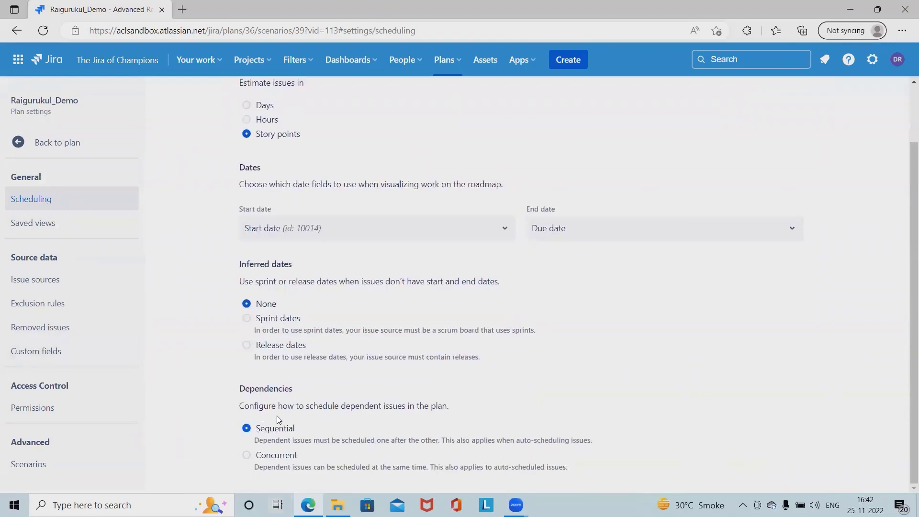
drag(288, 403, 435, 406)
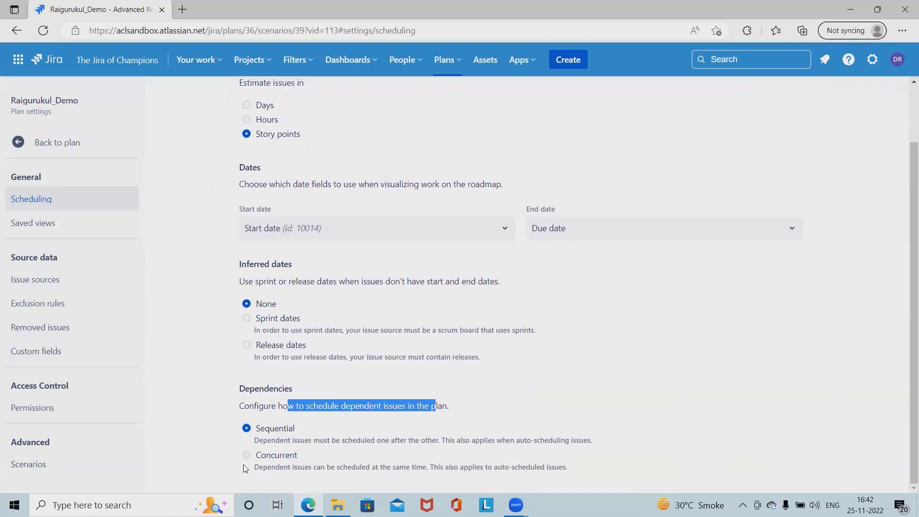